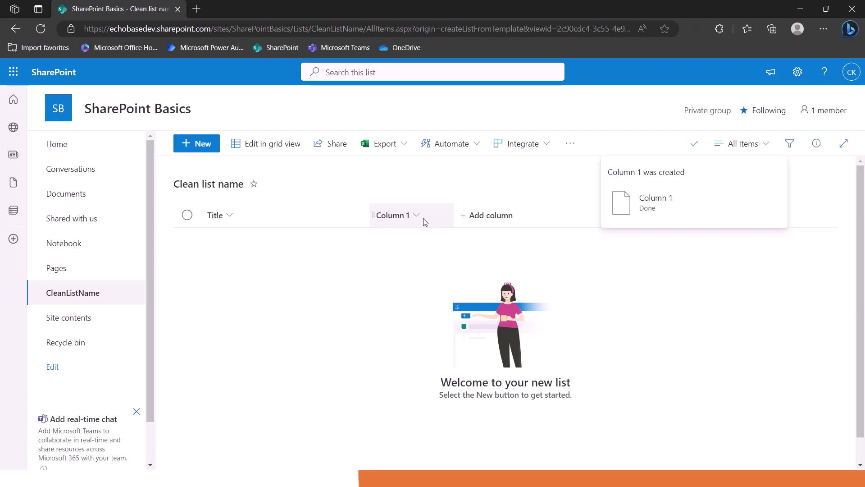
- Open Column 1 from the list settings and examine its internal field name at the end of the page URL
click(798, 74)
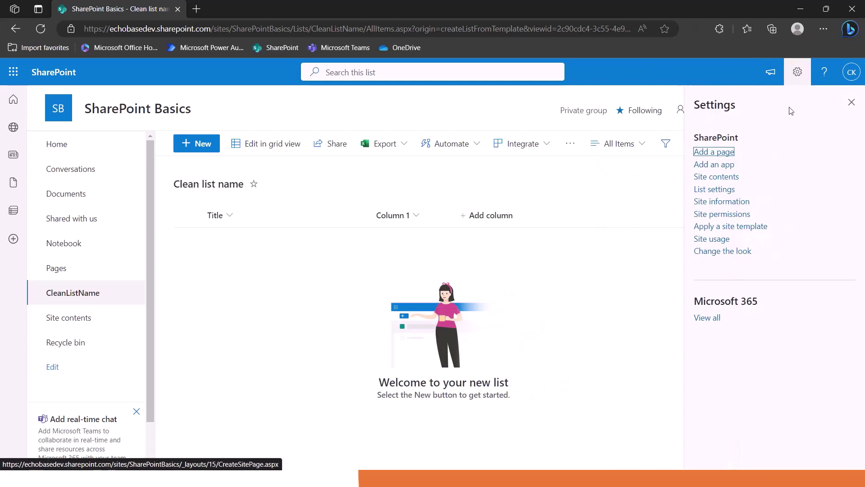
click(708, 190)
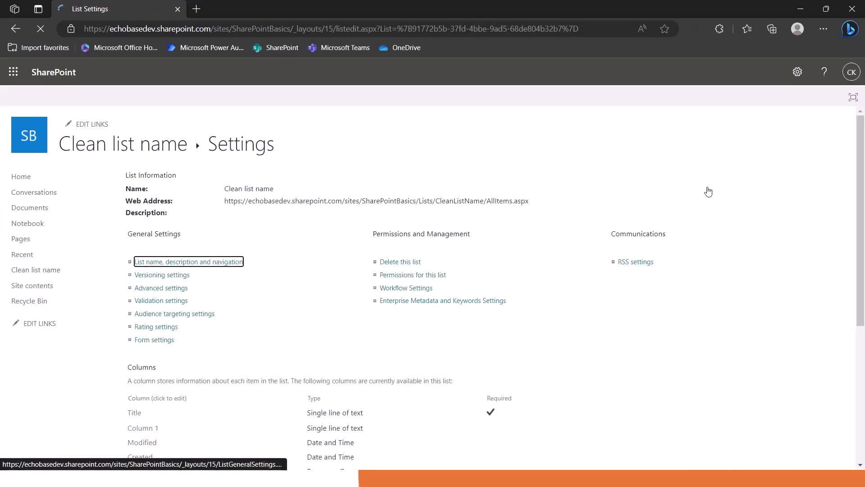
scroll(313, 297, down, 3)
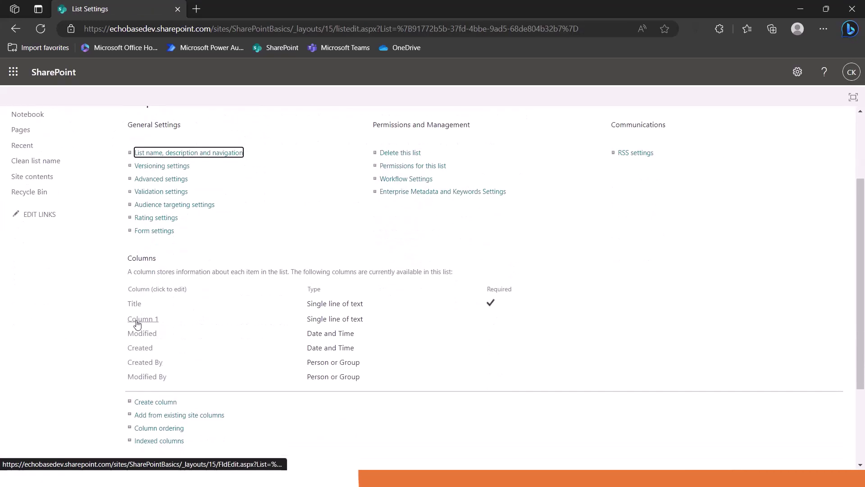
click(147, 324)
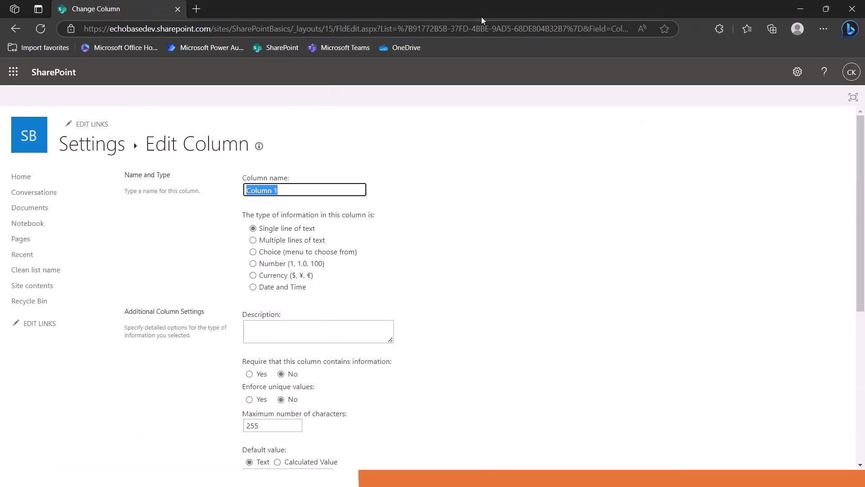
drag(464, 29, 647, 30)
click(652, 31)
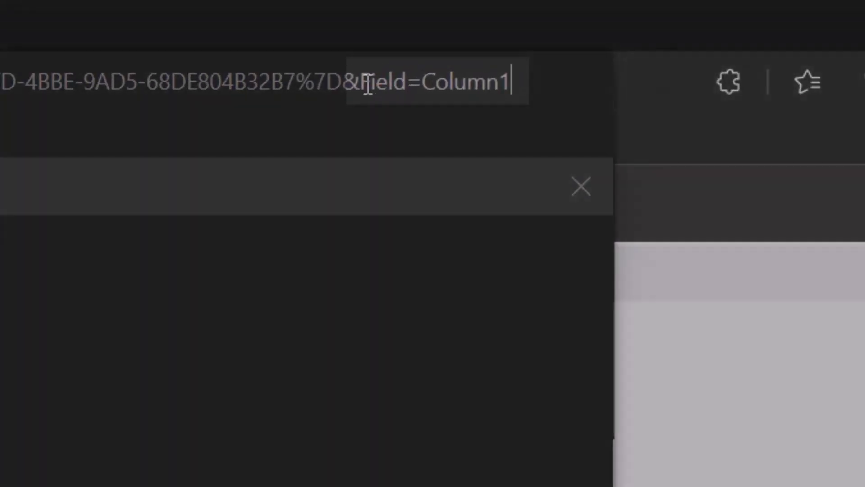
drag(432, 65, 482, 65)
drag(428, 83, 545, 81)
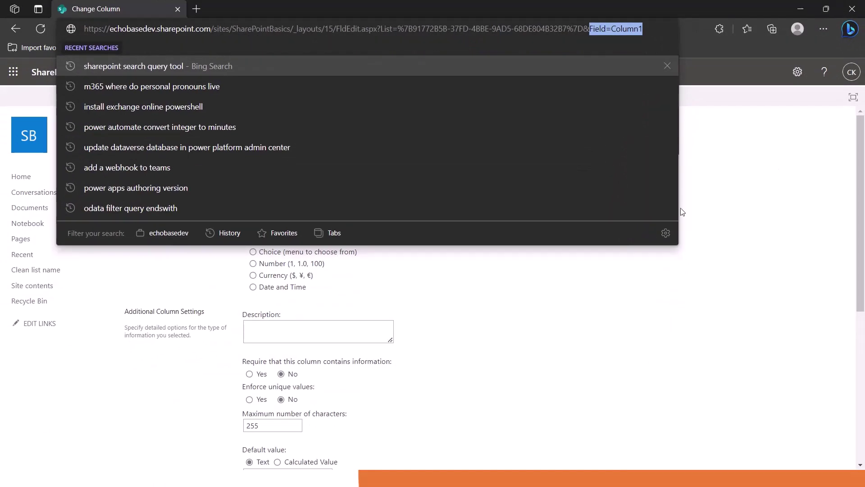
click(570, 274)
- Return to the Clean list name list and add a single line of text column named "Column - 2"
click(76, 143)
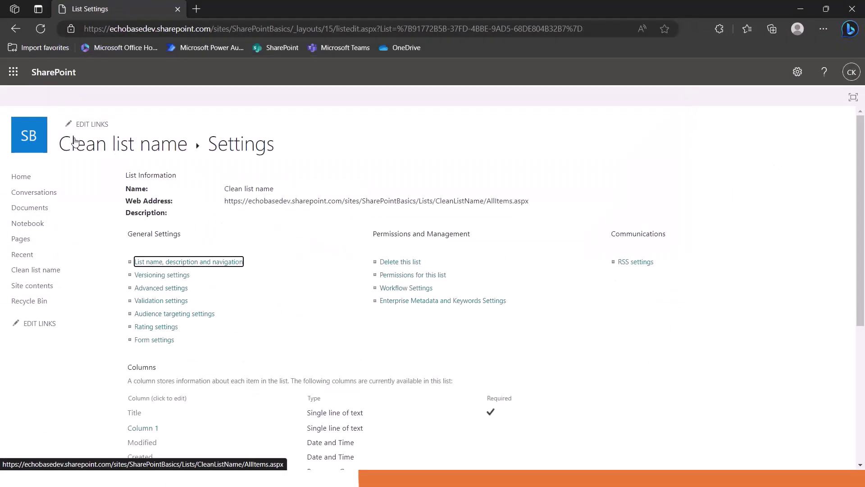
click(125, 154)
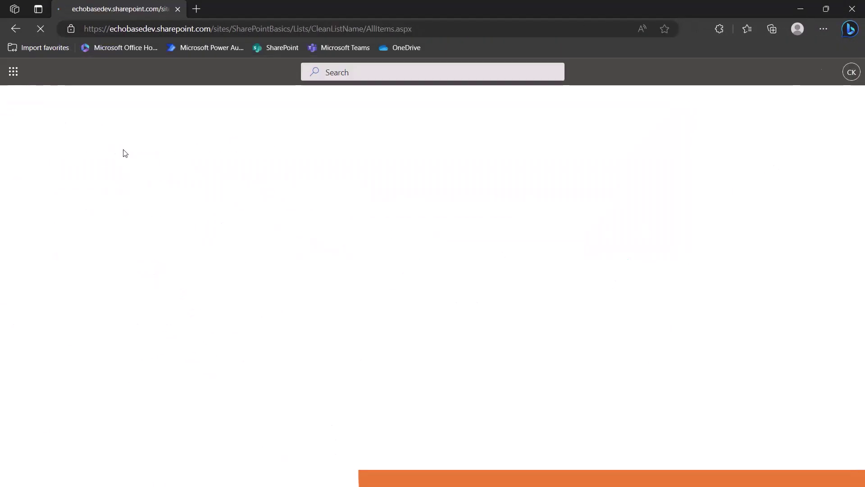
click(484, 221)
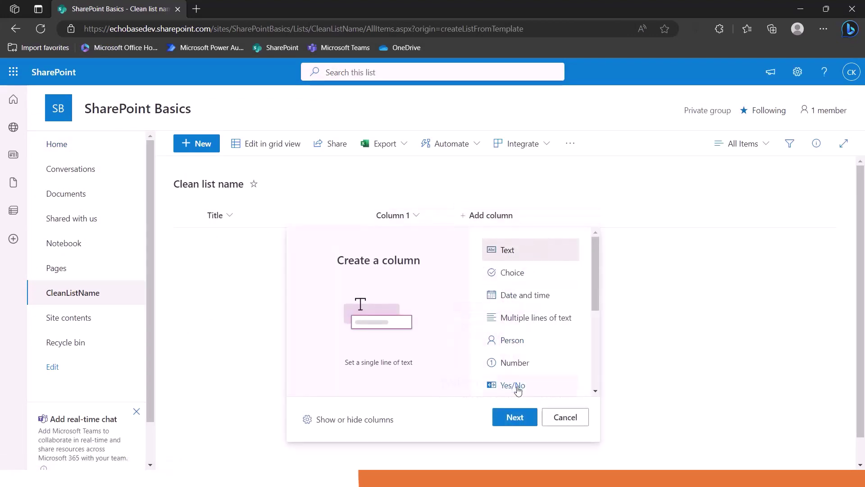
click(515, 418)
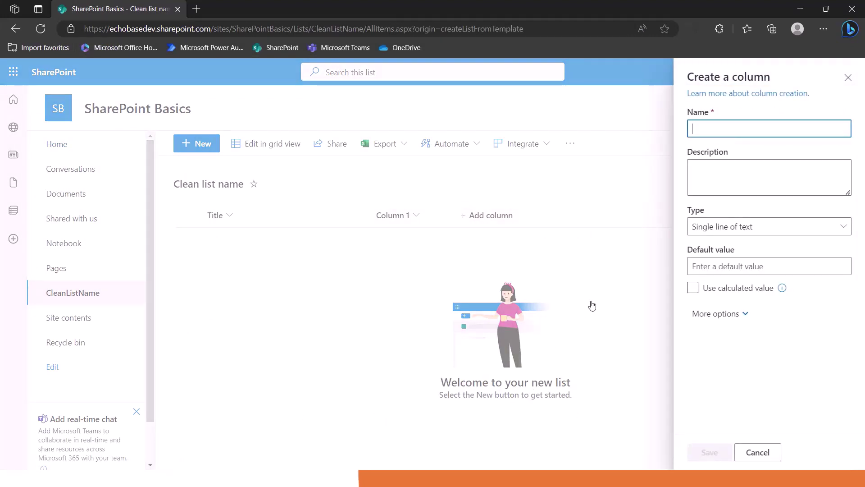
text(Column-)
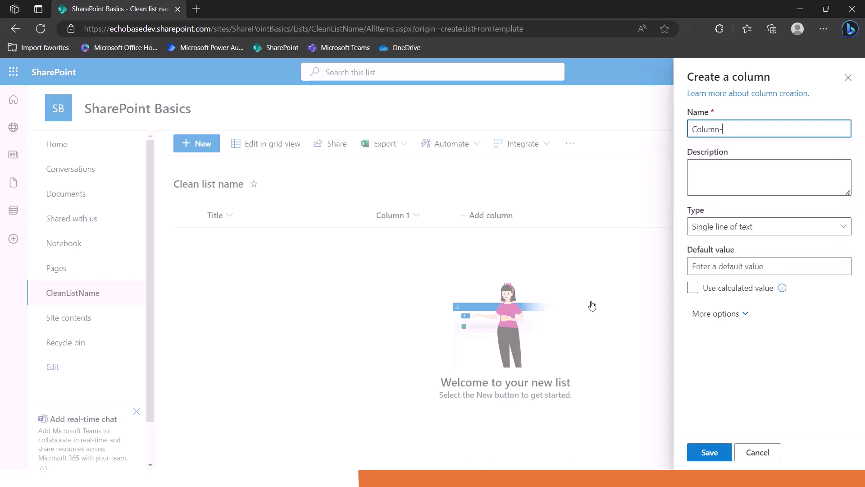
key(BackSpace)
text(- 2)
click(706, 453)
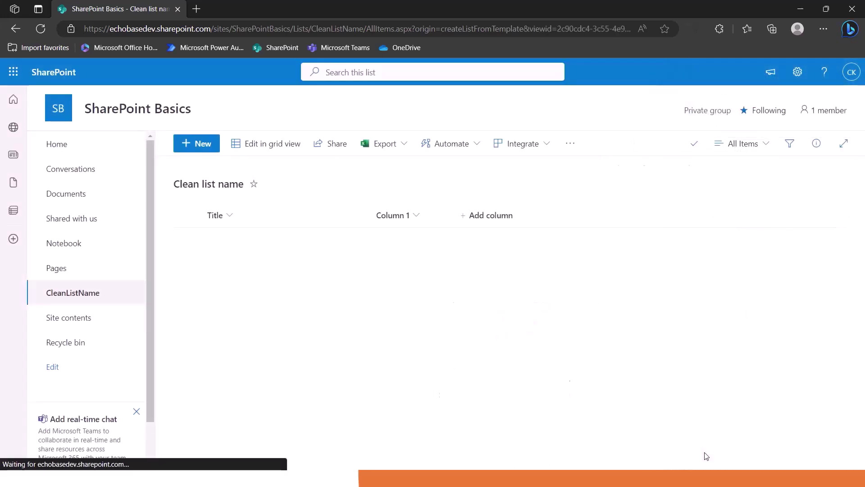
- Open Column - 2 from the list settings and examine its internal field name in the page URL
click(797, 78)
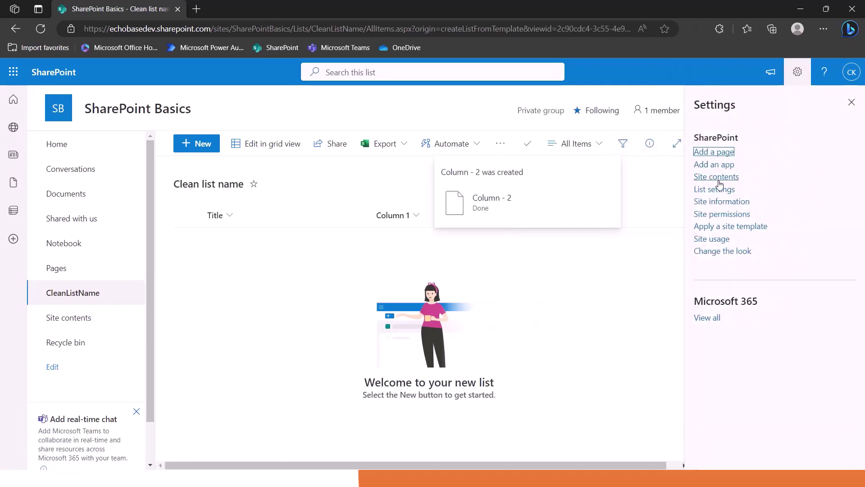
click(716, 190)
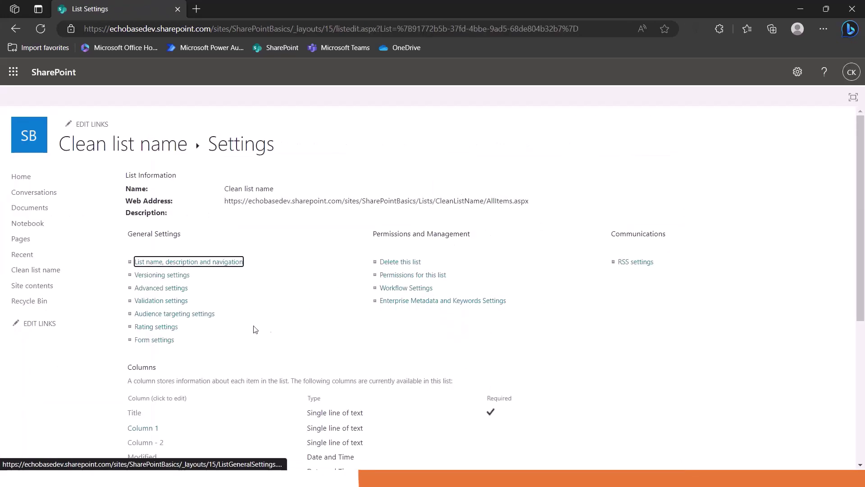
scroll(135, 375, down, 1)
click(136, 389)
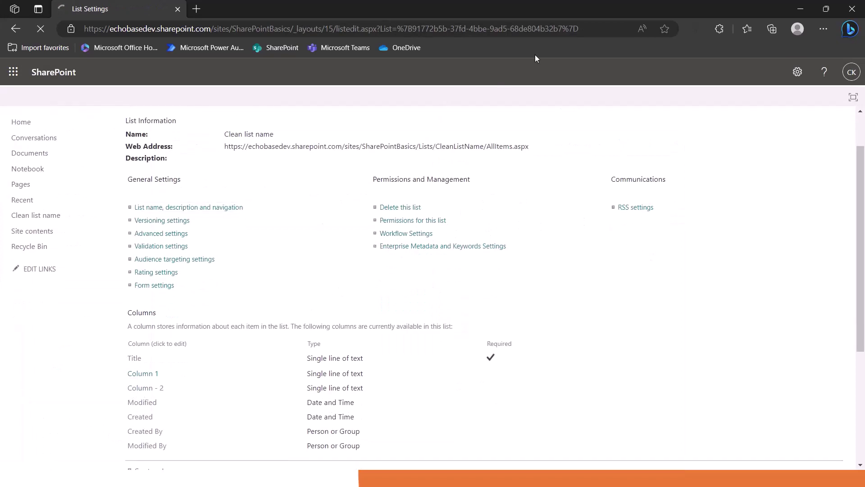
drag(587, 28, 675, 28)
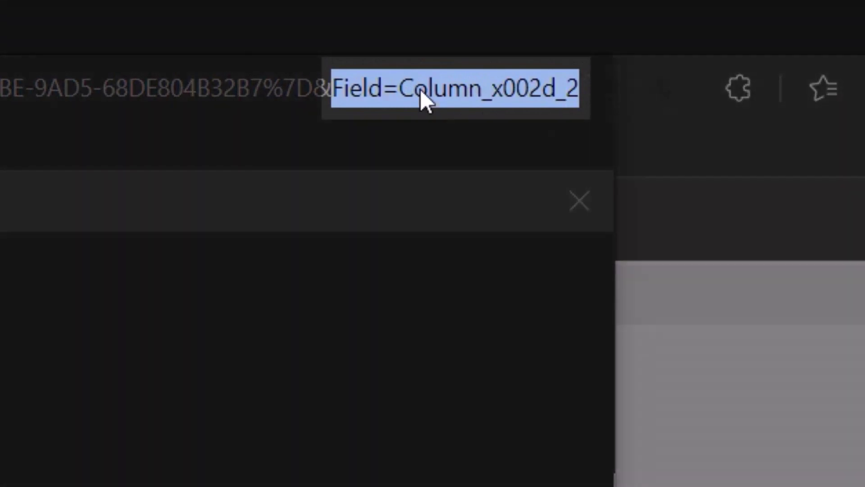
click(399, 88)
drag(399, 88, 579, 89)
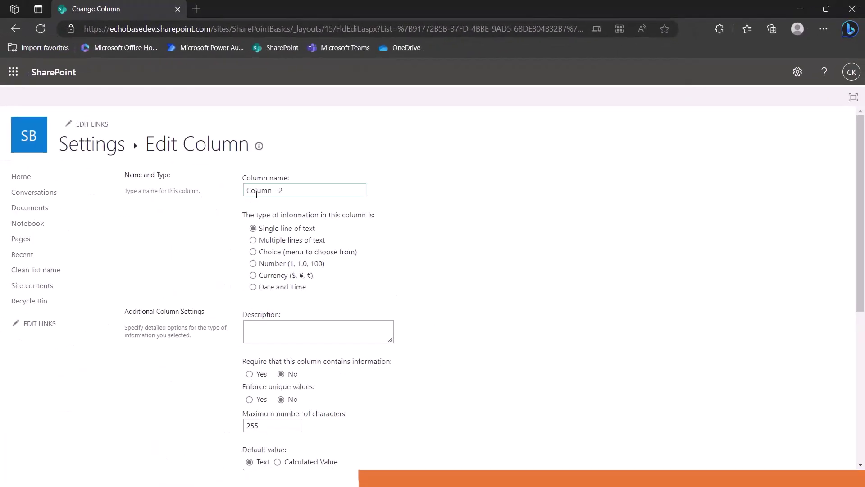
- Highlight the display name of Column - 2 for comparison and return to the Clean list name list
click(256, 195)
key(ctrl+a)
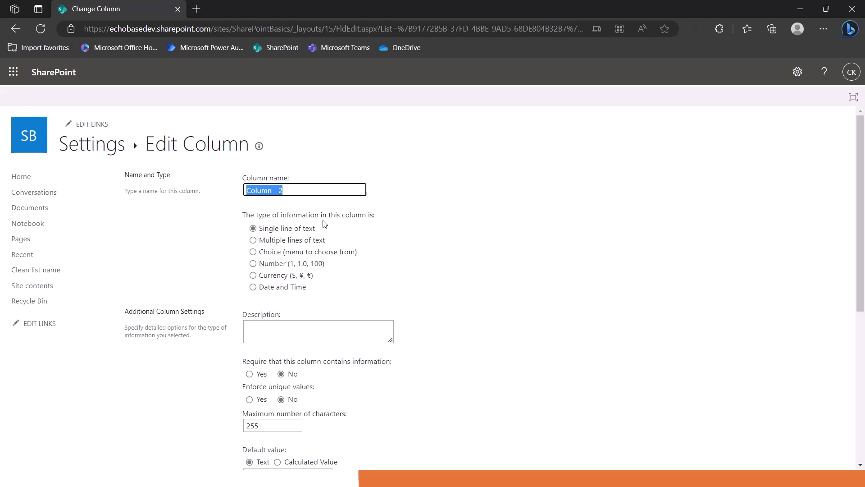
click(28, 28)
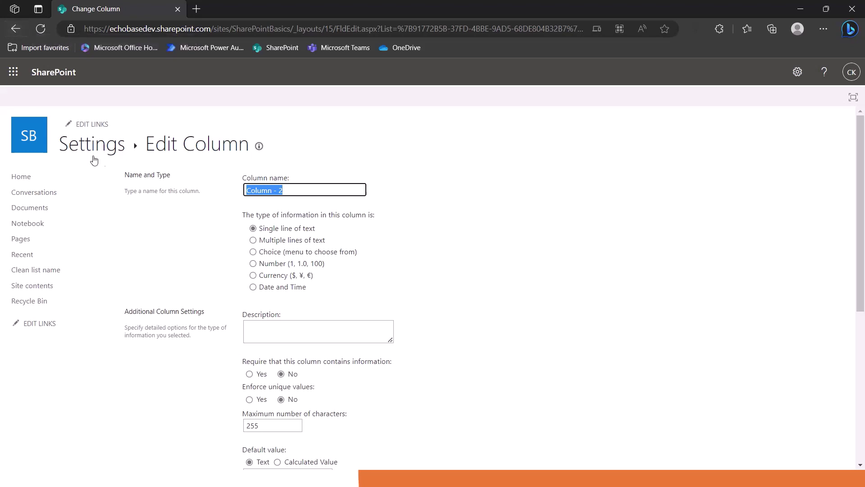
click(104, 146)
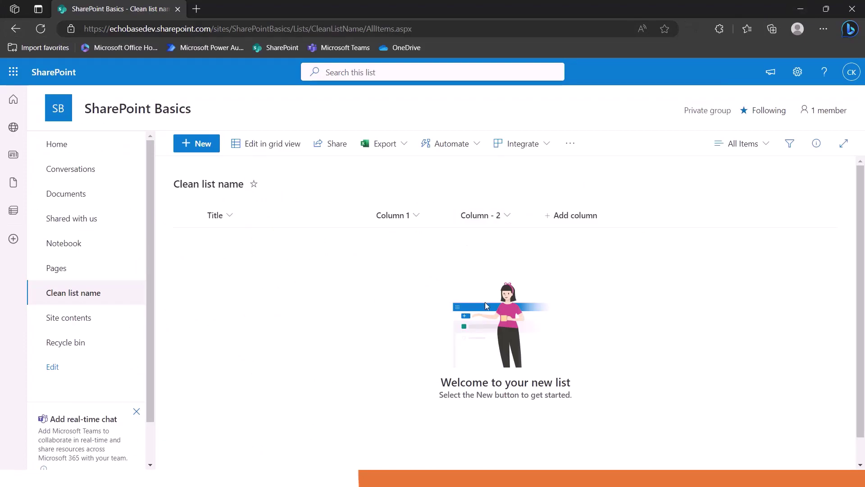
- Switch to the PowerPoint slide show to read the internal column names slide and return to the SharePoint list
key(alt+Tab)
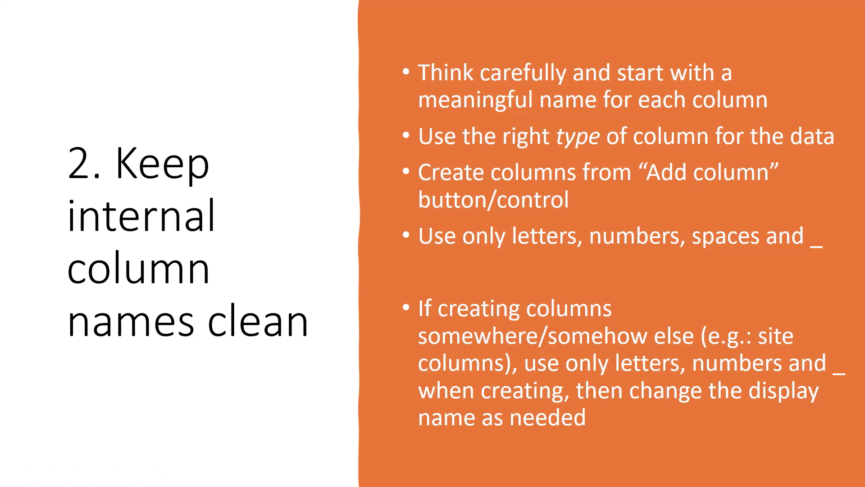
key(alt+Tab)
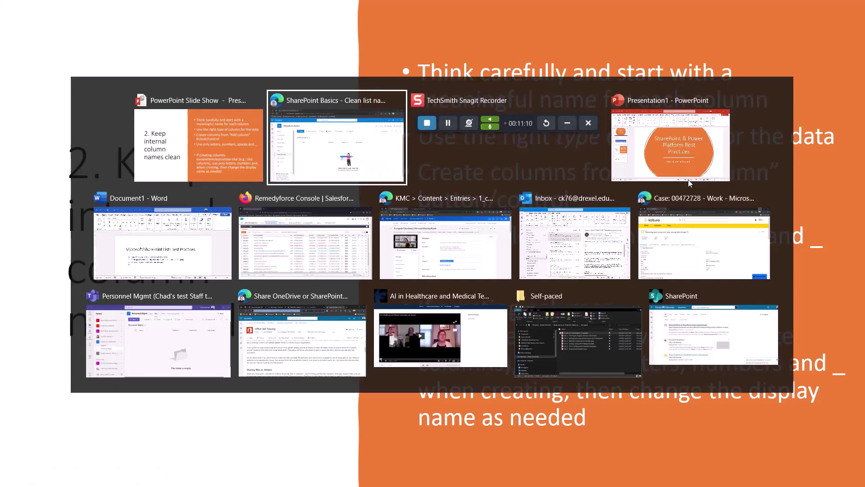
- Create a single line of text column named "Column 3" through the list settings page, keeping the default options
click(792, 70)
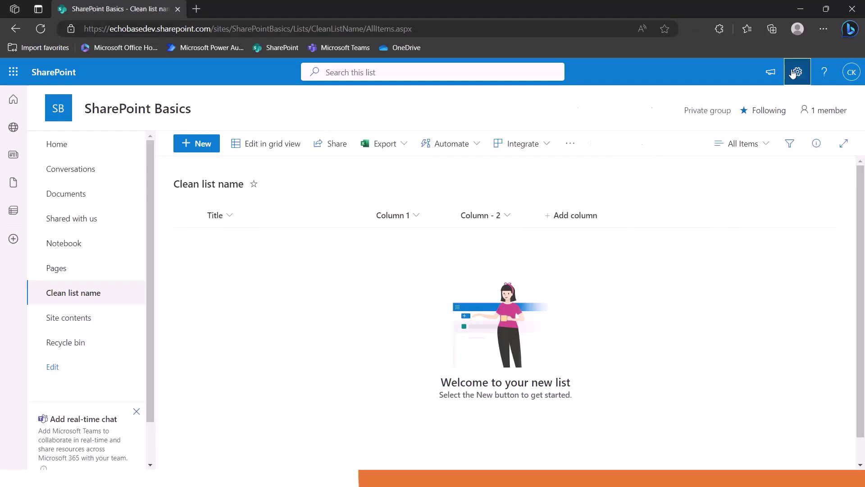
click(714, 190)
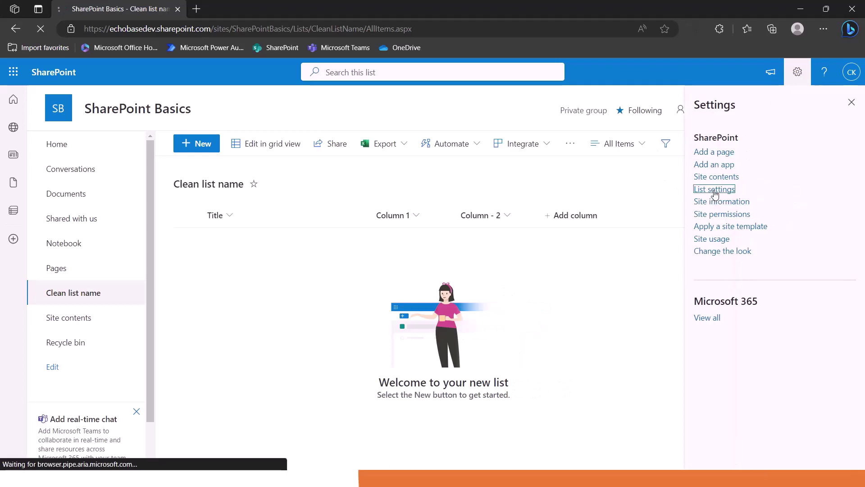
scroll(189, 326, down, 5)
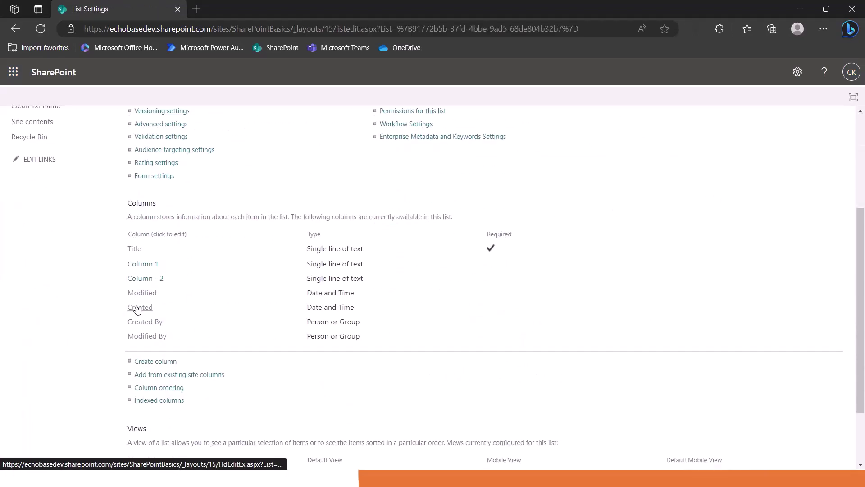
click(153, 362)
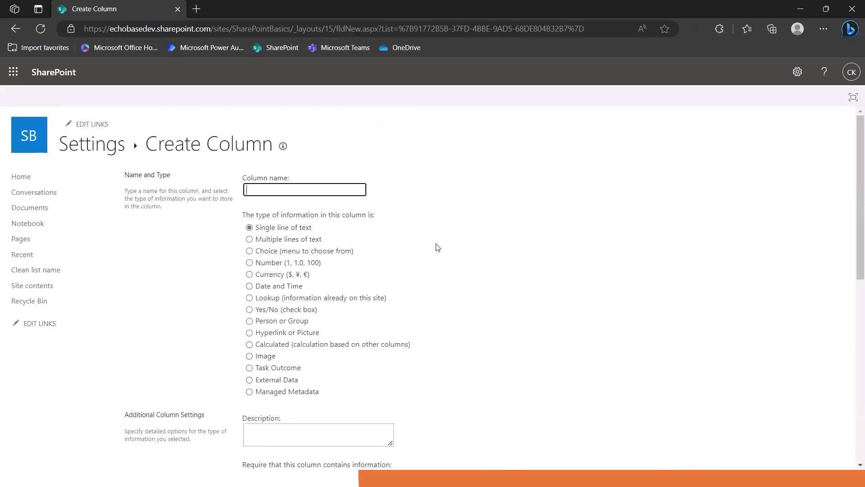
text(Column 3)
scroll(531, 297, down, 3)
scroll(335, 201, down, 6)
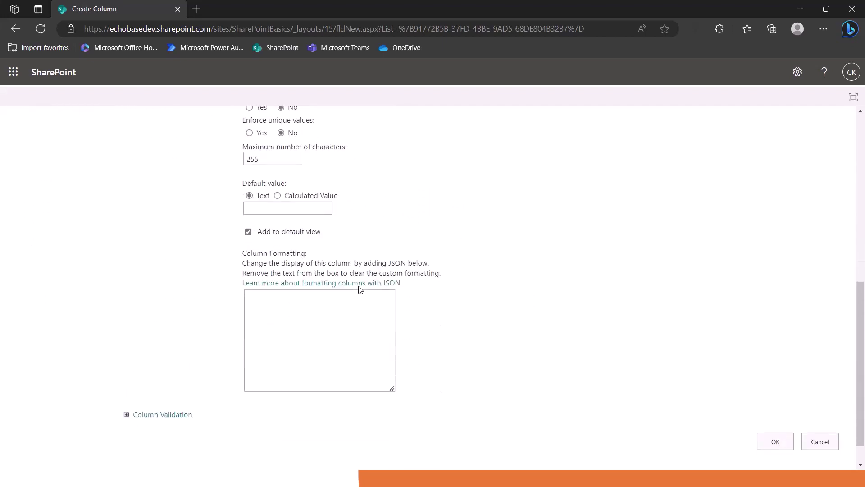
click(775, 408)
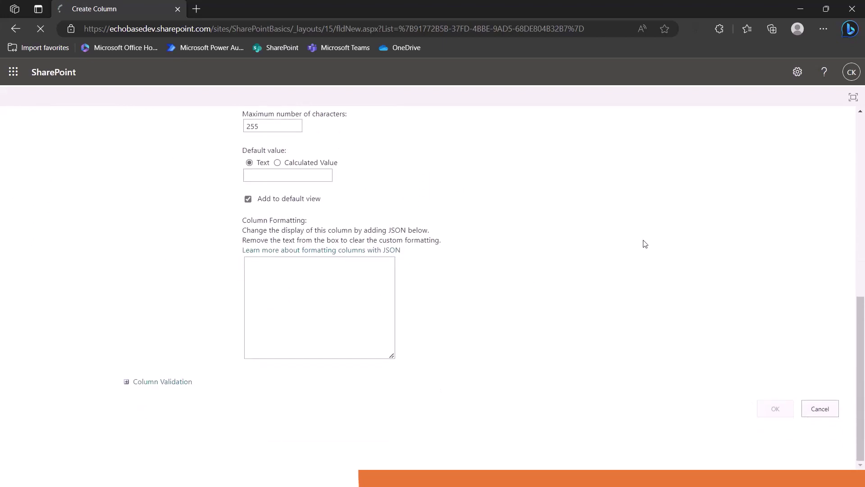
- Open the settings of Column 3 and examine how the space is encoded in its internal field name in the URL
scroll(143, 291, down, 4)
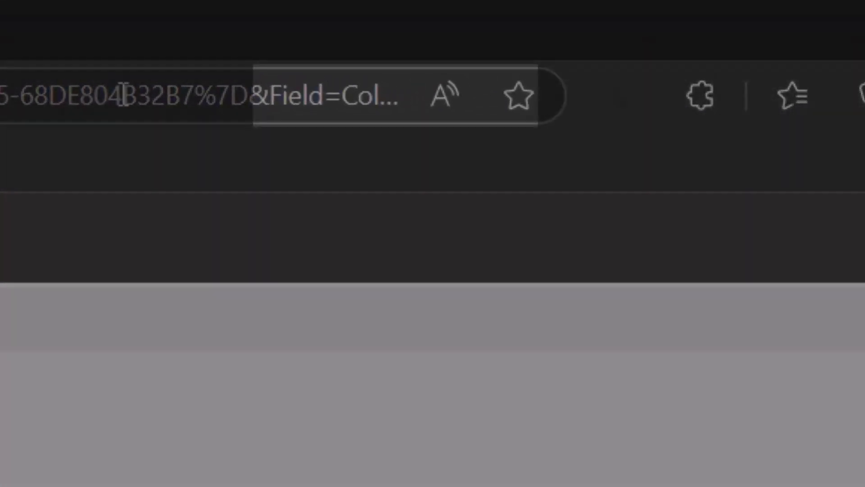
drag(412, 50, 611, 45)
drag(508, 80, 601, 92)
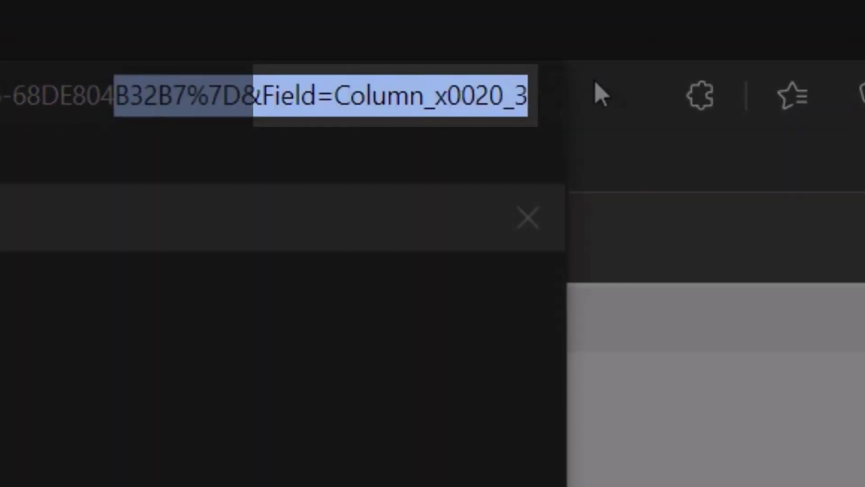
click(470, 92)
click(345, 97)
drag(345, 97, 548, 87)
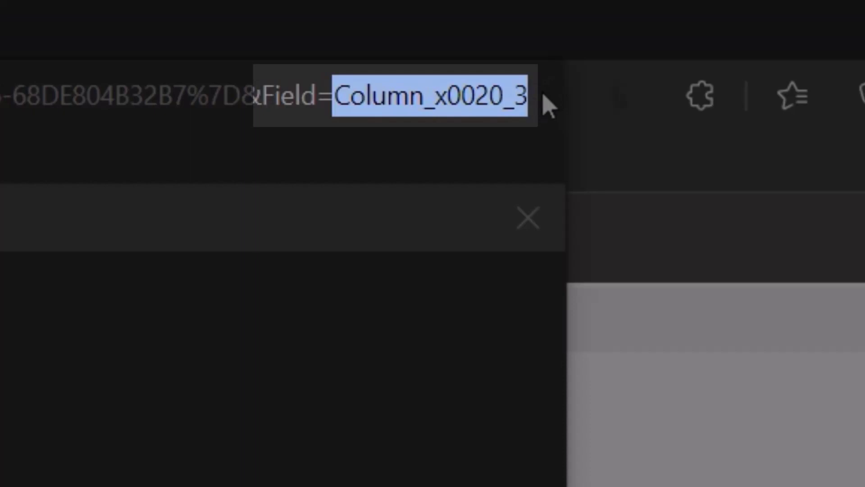
click(430, 96)
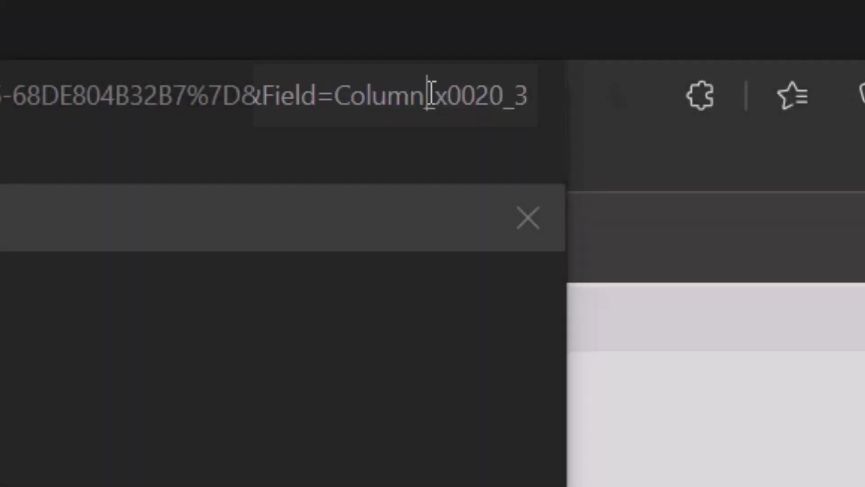
drag(429, 96, 518, 102)
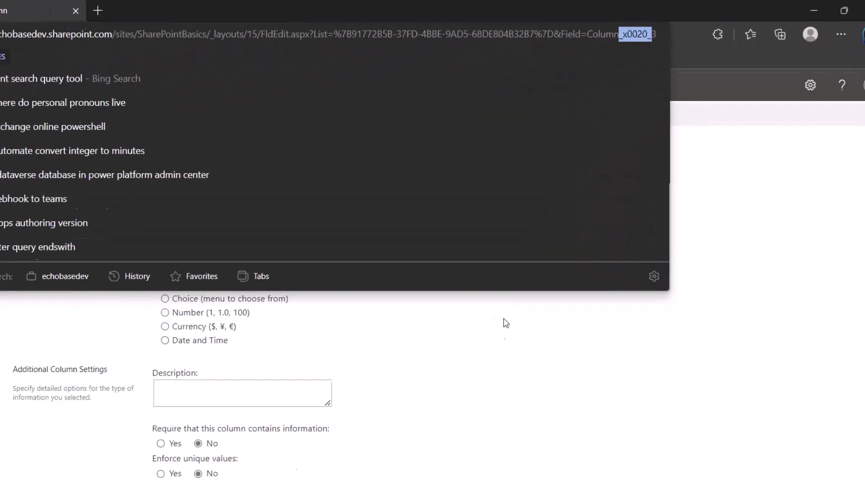
click(502, 323)
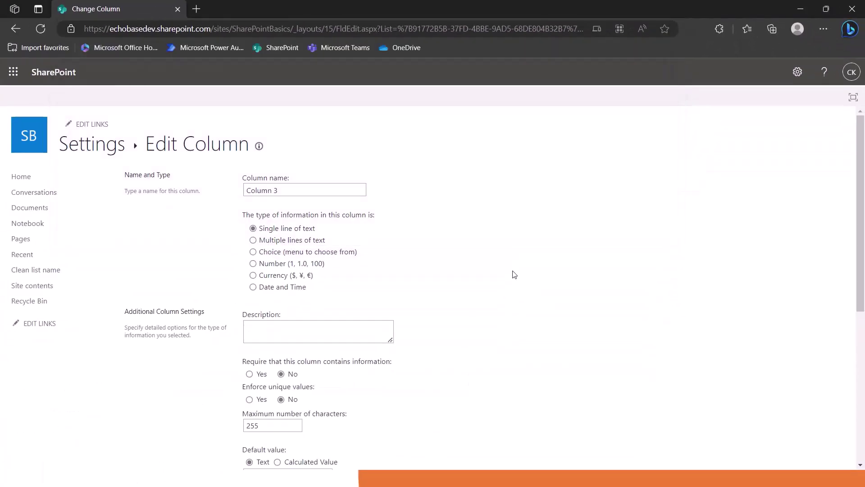
- Return to the list settings and create a single line of text column named "Column4", keeping the default options
click(93, 150)
scroll(196, 455, down, 3)
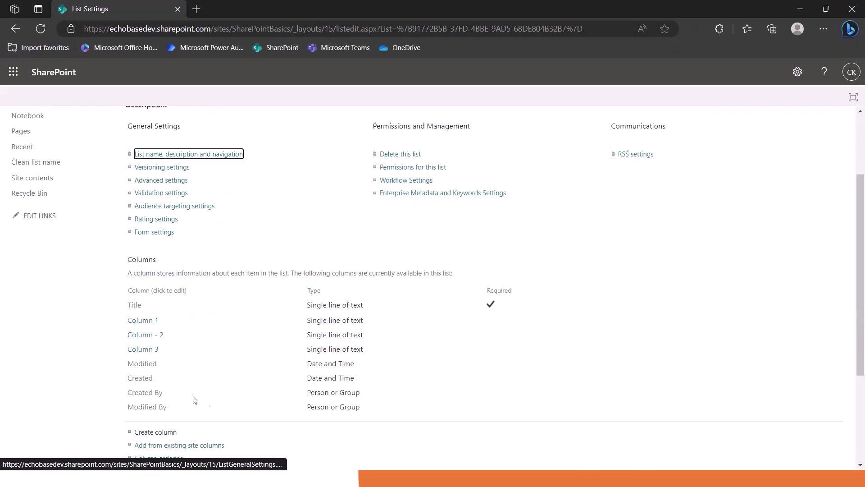
click(152, 432)
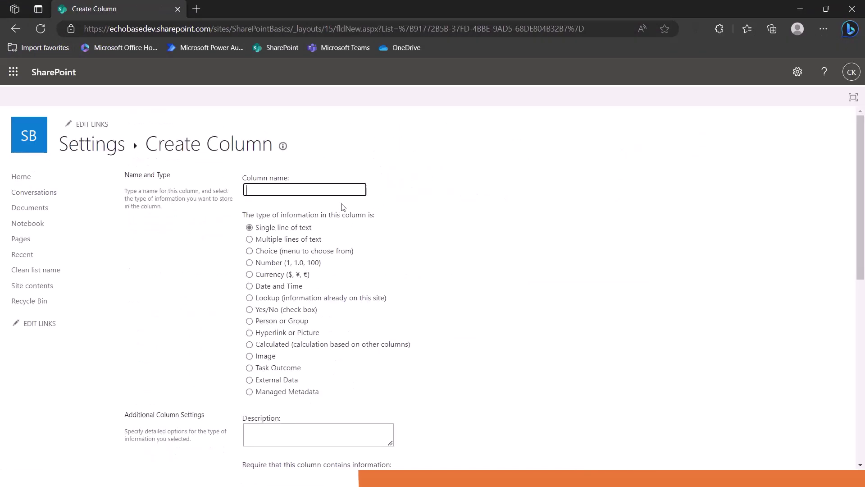
text(Column4)
scroll(766, 414, down, 9)
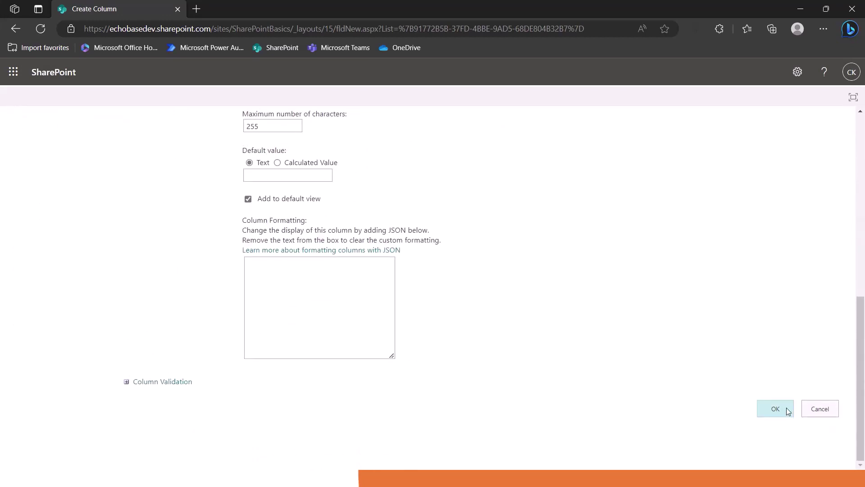
click(783, 410)
- Open the settings of Column4 and highlight its internal field name in the URL to check for encoded characters
scroll(293, 321, down, 2)
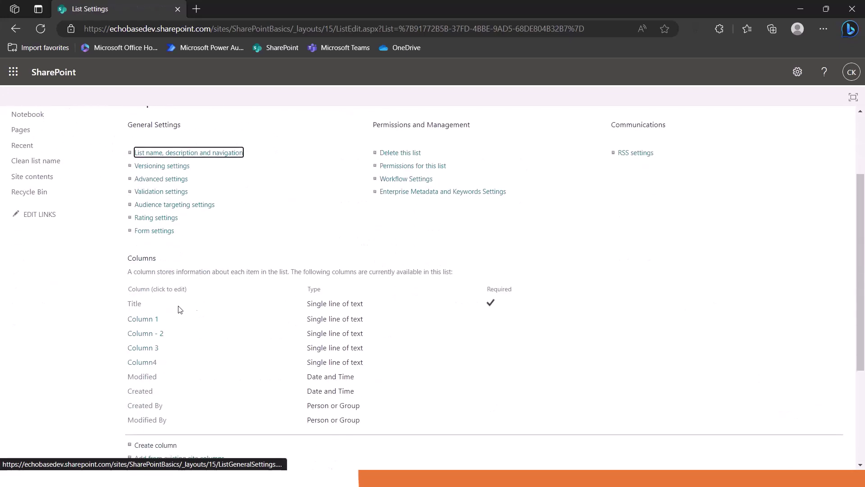
click(140, 363)
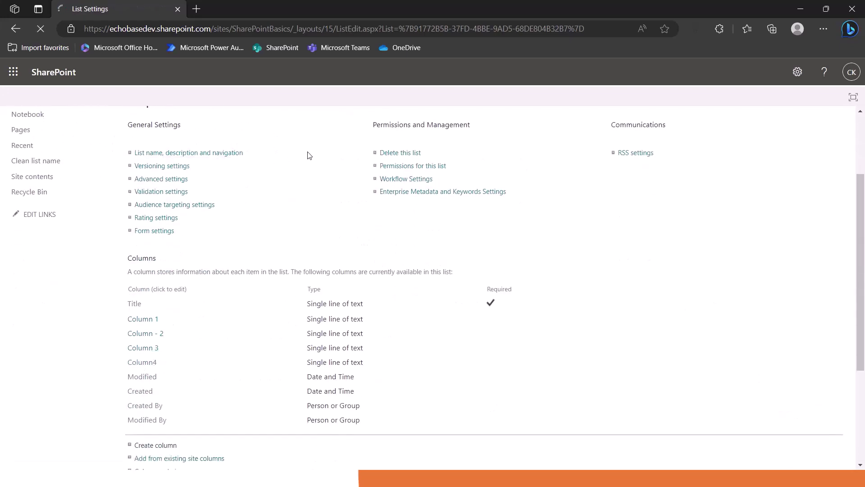
drag(579, 31, 659, 27)
click(613, 29)
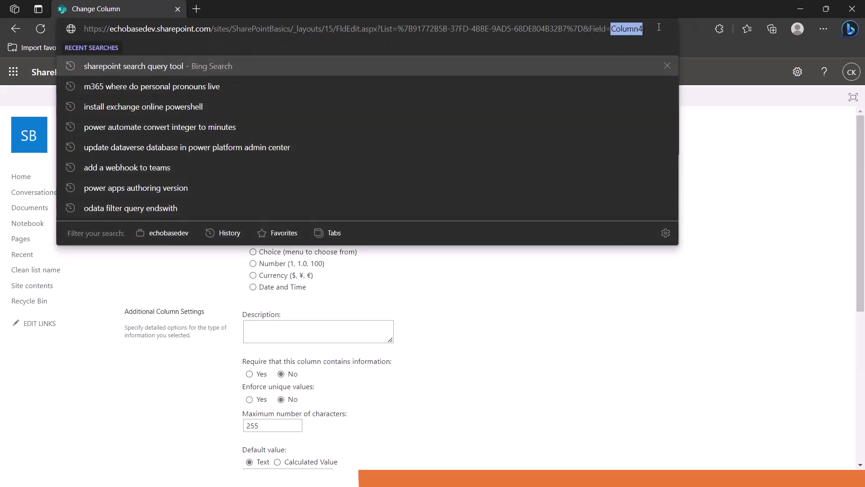
click(599, 298)
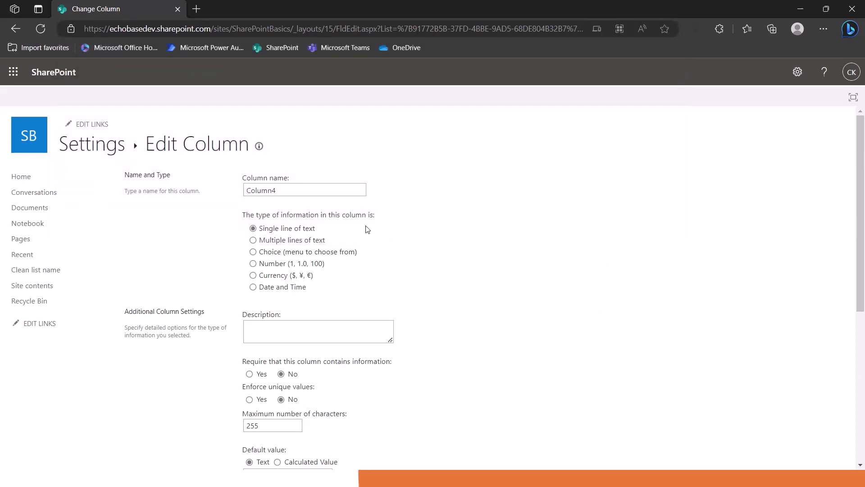
- Rename Column4 to "Column 4", save the change, and review the names in the list's column overview
click(273, 189)
scroll(617, 356, down, 6)
click(776, 420)
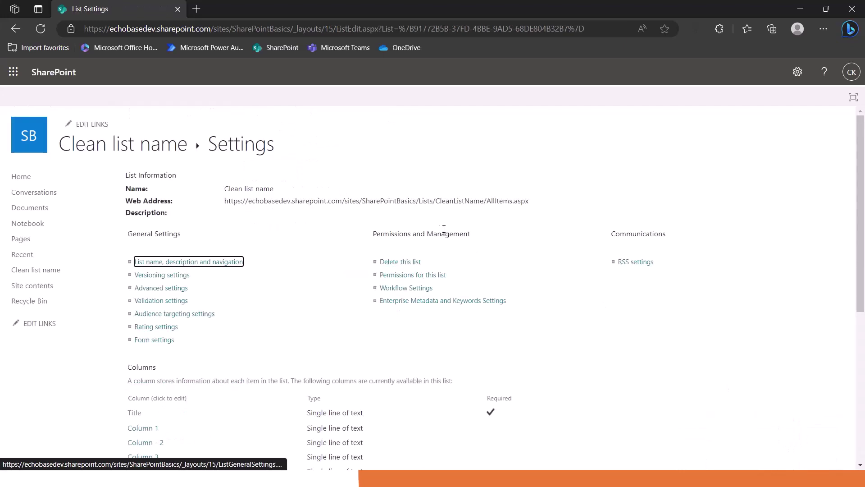
scroll(270, 270, down, 6)
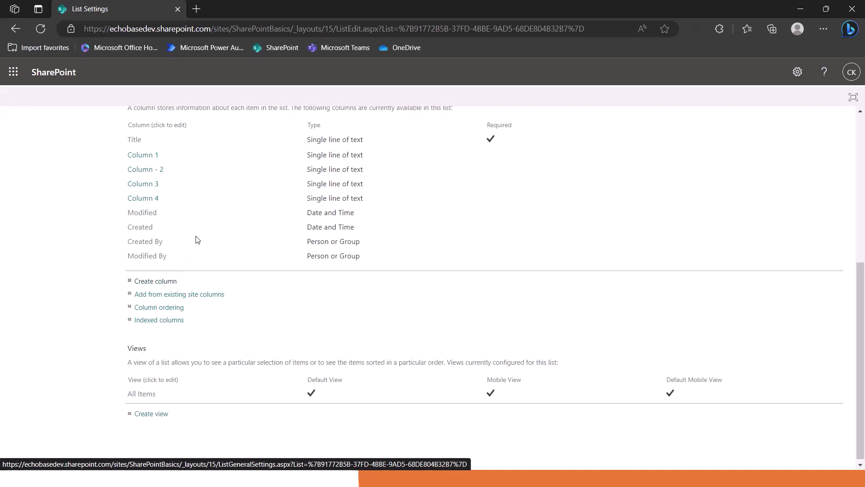
scroll(197, 239, up, 1)
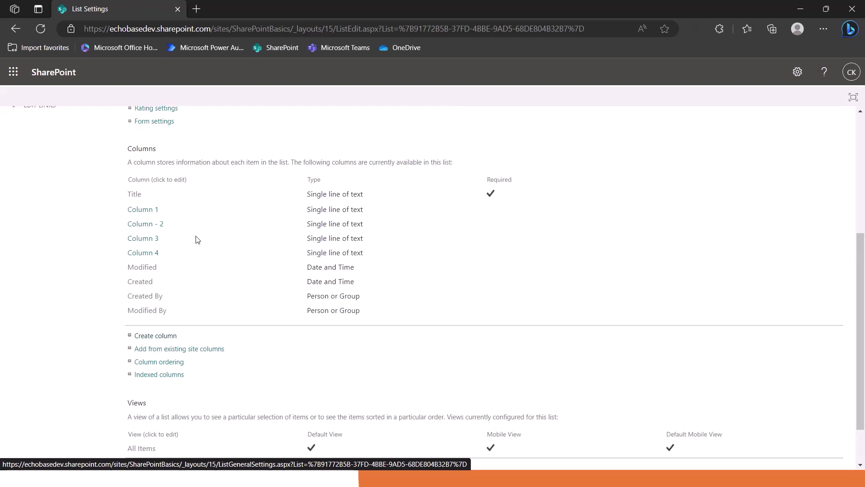
scroll(197, 239, up, 1)
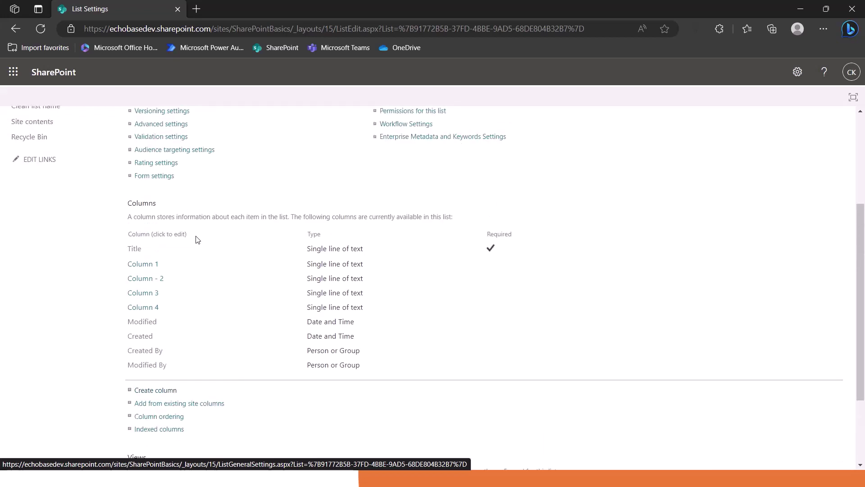